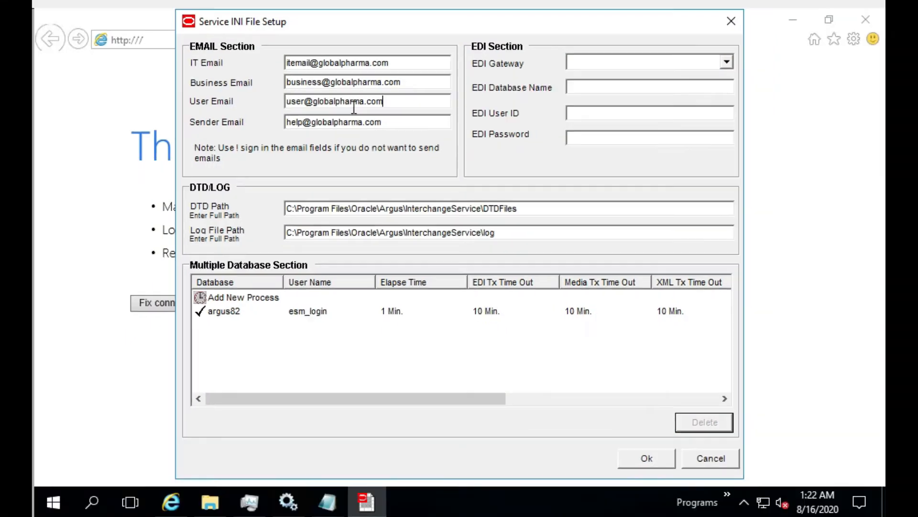
{"action": "left_click", "coordinate": [345, 103]}
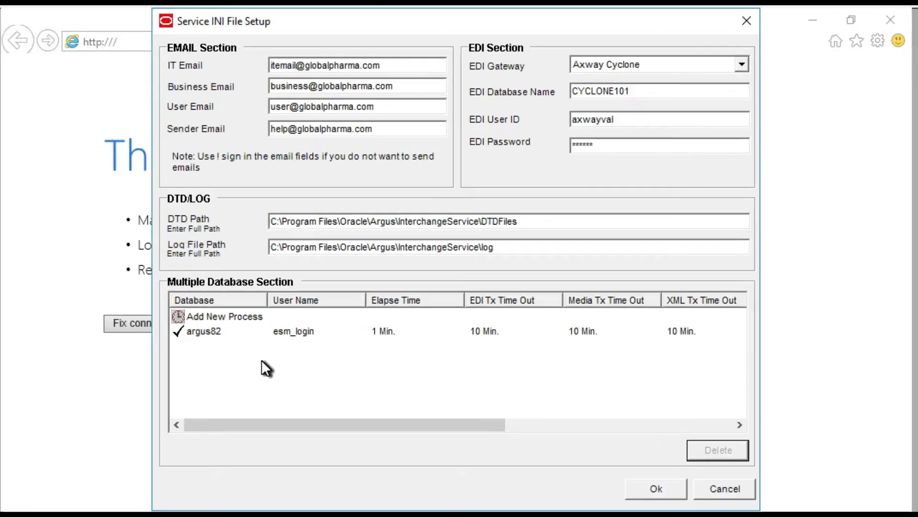
- Add a new database process with the database name argus821 and the unique database ID ABC
{"action": "double_click", "coordinate": [237, 318]}
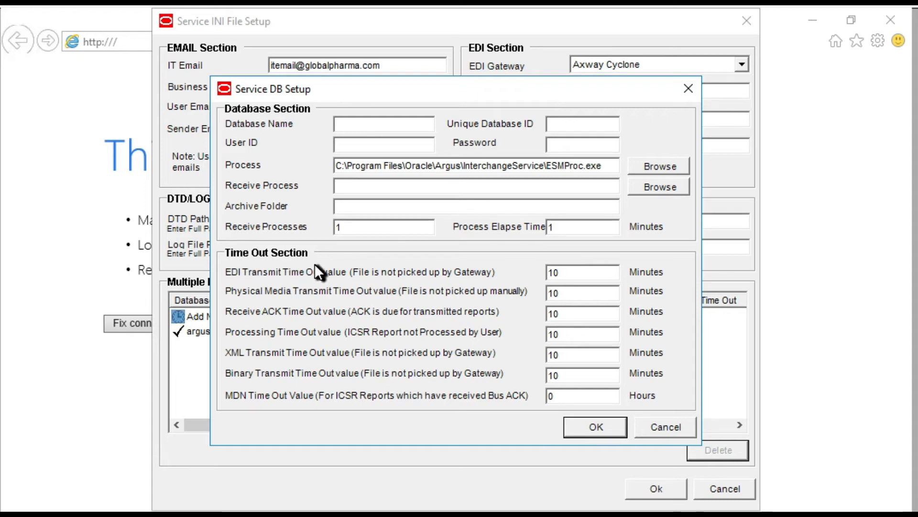
{"action": "left_click_drag", "start_coordinate": [404, 90], "coordinate": [449, 151]}
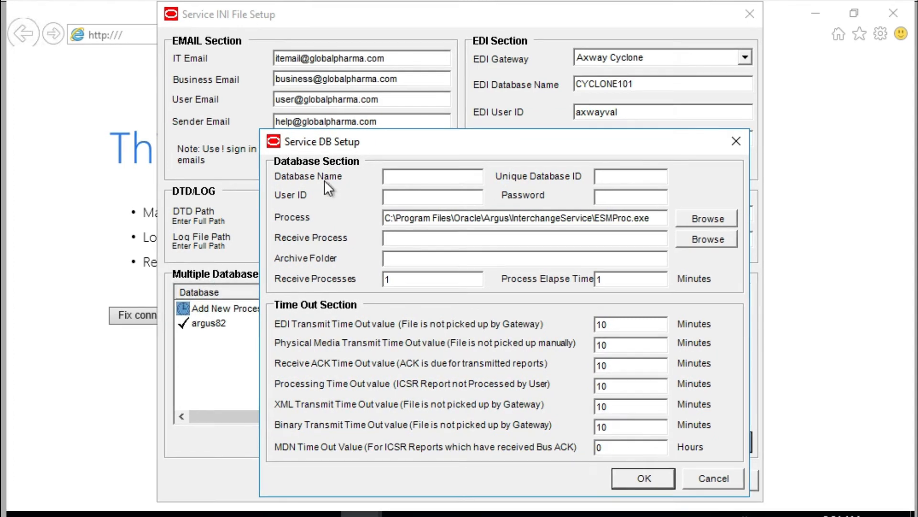
{"action": "left_click", "coordinate": [388, 179]}
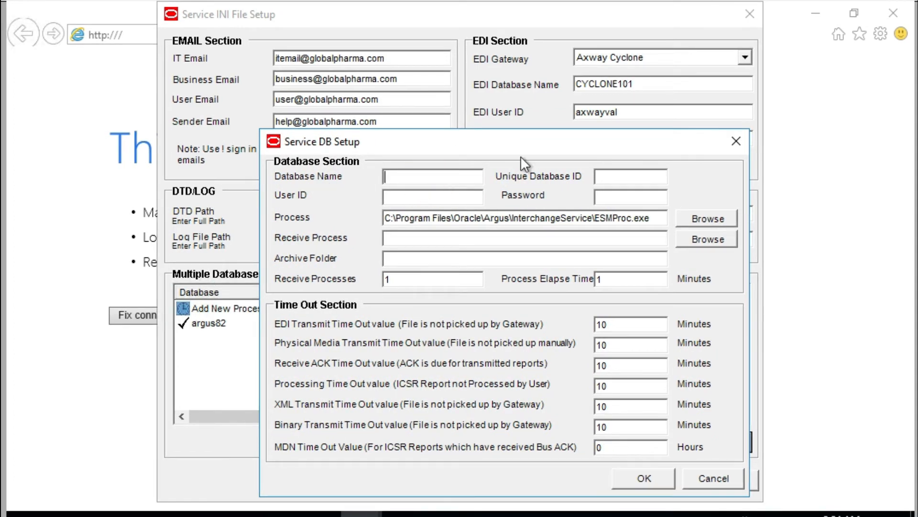
{"action": "type", "text": "argus821"}
{"action": "left_click", "coordinate": [624, 178]}
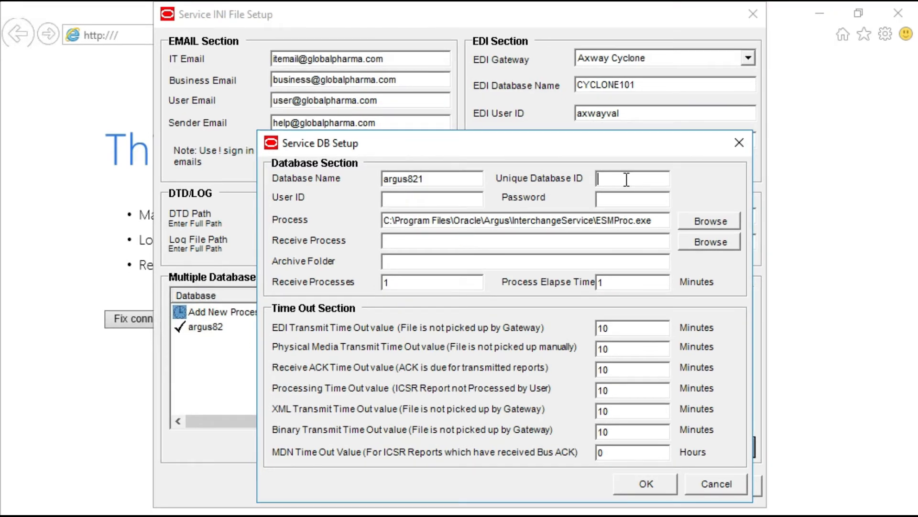
{"action": "type", "text": "ABC"}
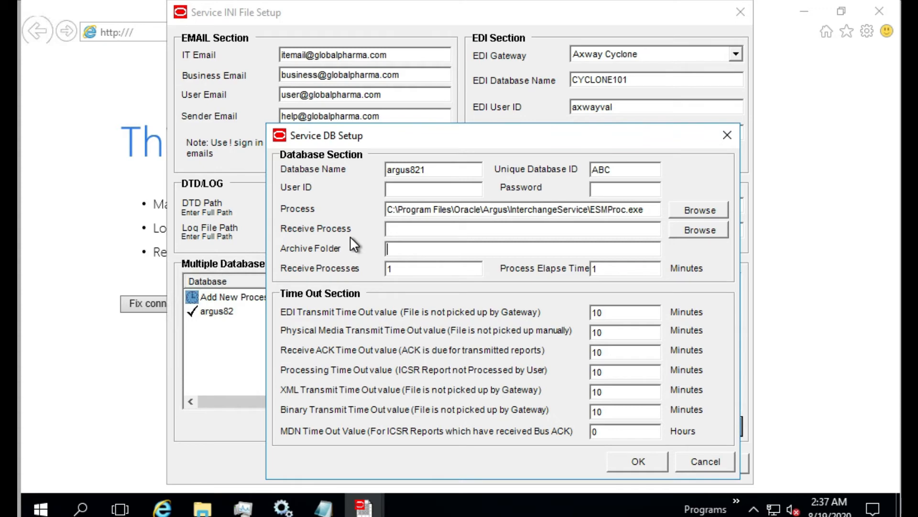
- Set the new process's Receive Process to E2BReceive.exe from the InterchangeService folder
{"action": "left_click", "coordinate": [700, 229]}
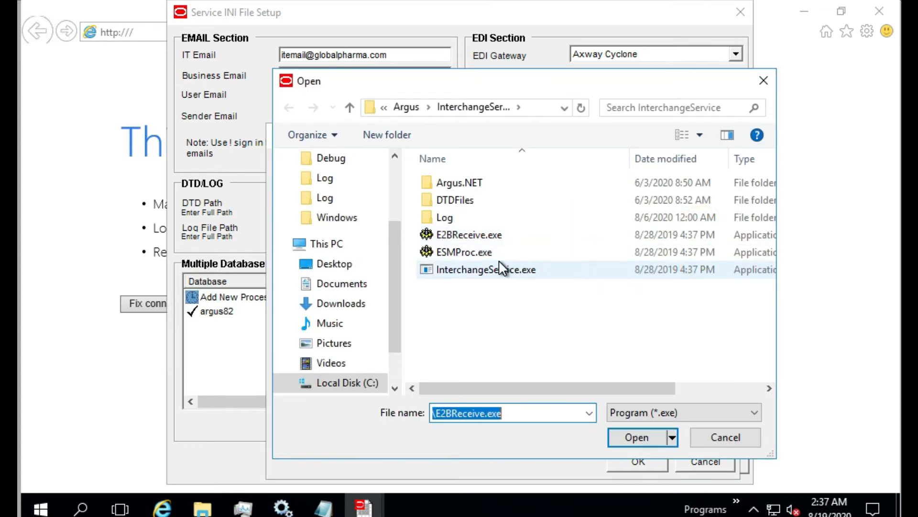
{"action": "left_click", "coordinate": [478, 235]}
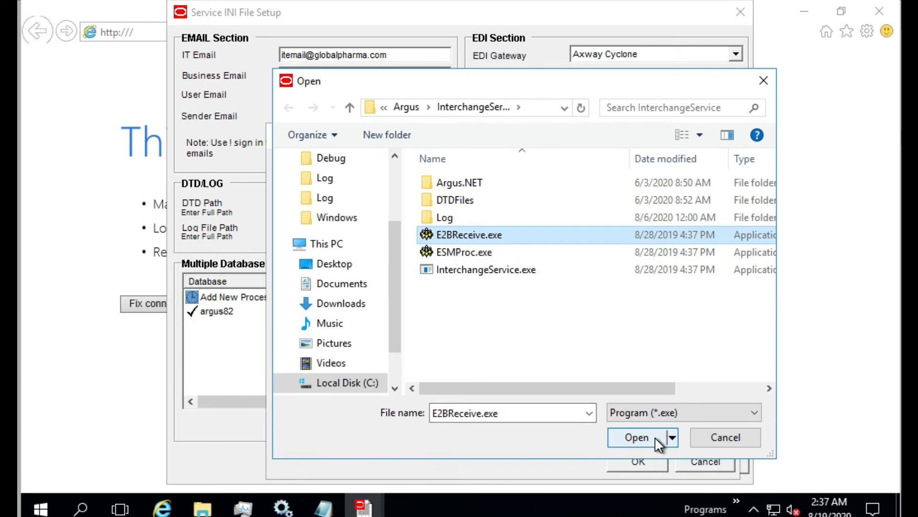
{"action": "left_click", "coordinate": [636, 437]}
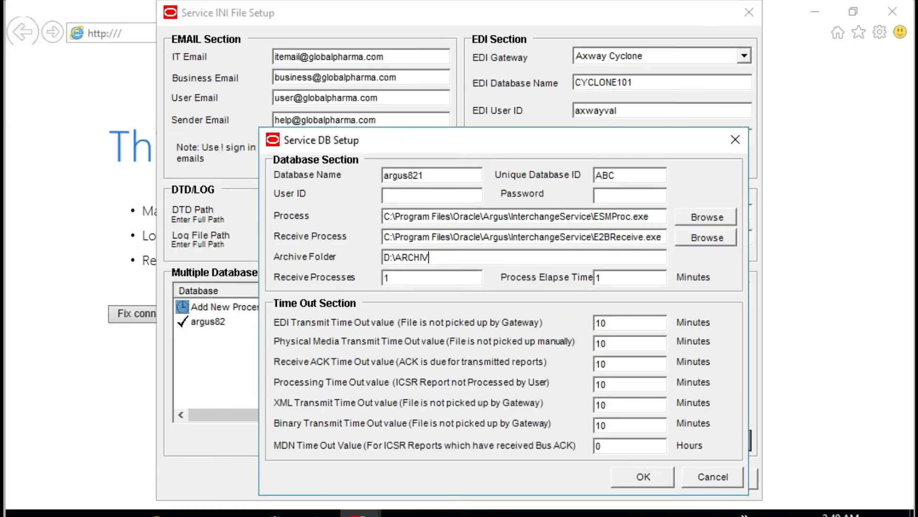
- Set the archive folder of the argus821 process to D:\ARCHIVE
{"action": "key", "text": "BackSpace"}
{"action": "key", "text": "BackSpace"}
{"action": "key", "text": "BackSpace"}
{"action": "key", "text": "BackSpace"}
{"action": "key", "text": "BackSpace"}
{"action": "key", "text": "BackSpace"}
{"action": "key", "text": "BackSpace"}
{"action": "key", "text": "BackSpace"}
{"action": "key", "text": "BackSpace"}
{"action": "type", "text": "D:\\ARCHIVE"}
{"action": "left_click", "coordinate": [413, 278]}
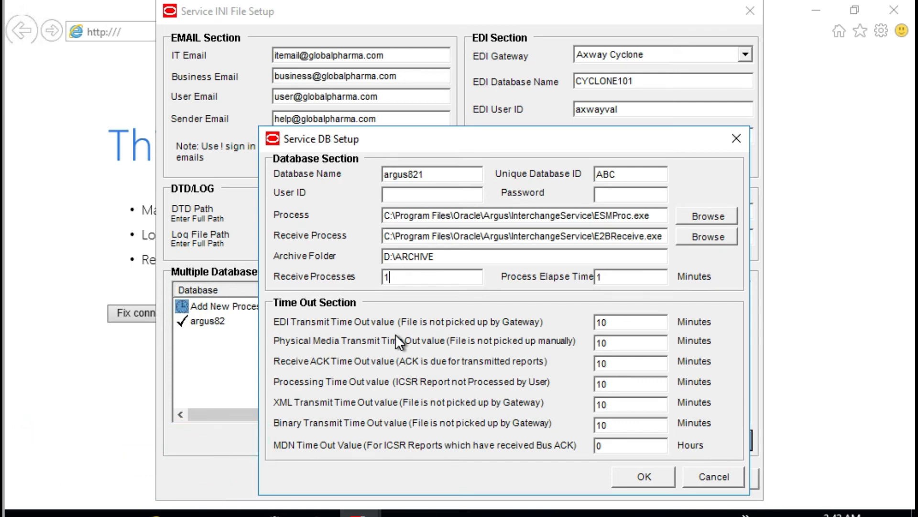
{"action": "left_click", "coordinate": [620, 284]}
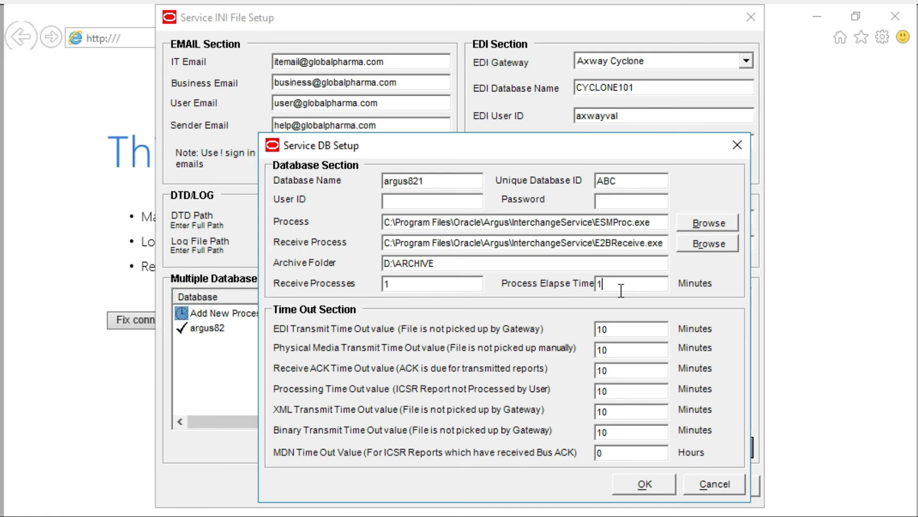
{"action": "key", "text": "Tab"}
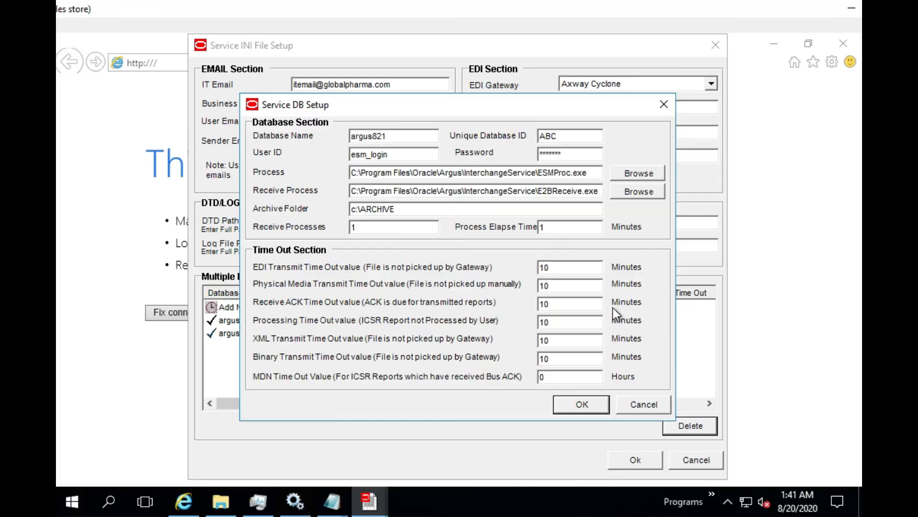
- Confirm the argus821 database setup and save the Service INI file configuration
{"action": "left_click", "coordinate": [594, 408]}
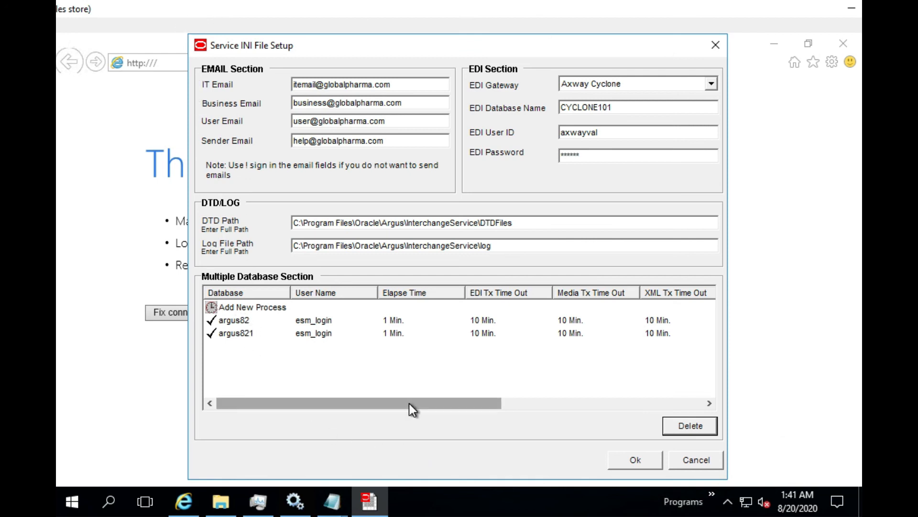
{"action": "left_click", "coordinate": [639, 458]}
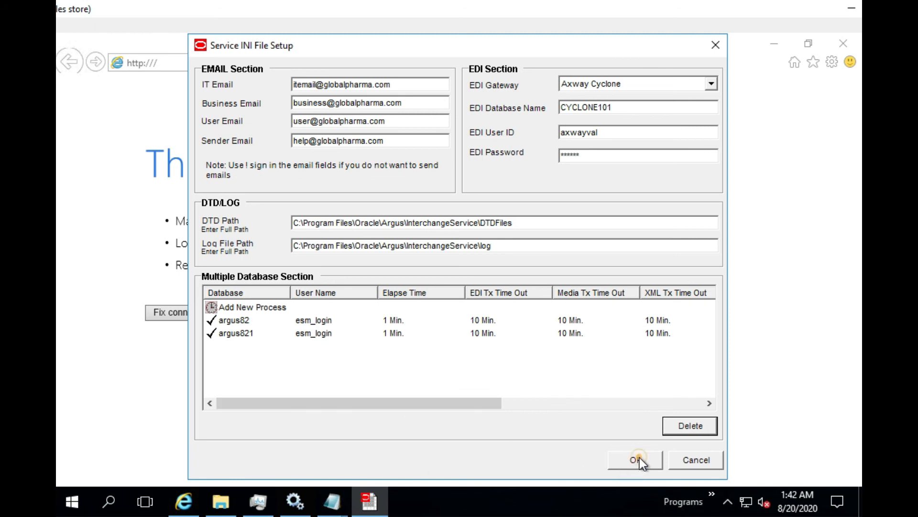
- Open esmservice.ini in Notepad through the Windows Run dialog and examine its process and EDI sections
{"action": "right_click", "coordinate": [74, 499]}
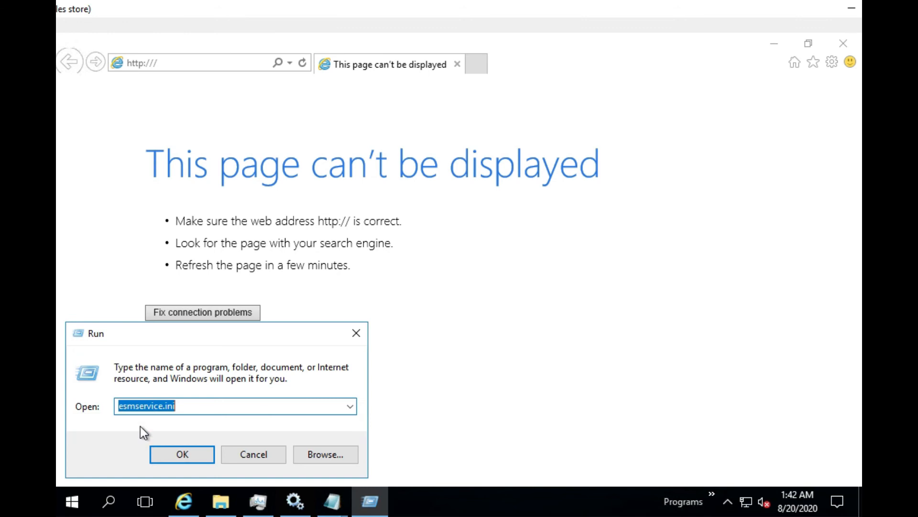
{"action": "left_click", "coordinate": [195, 405]}
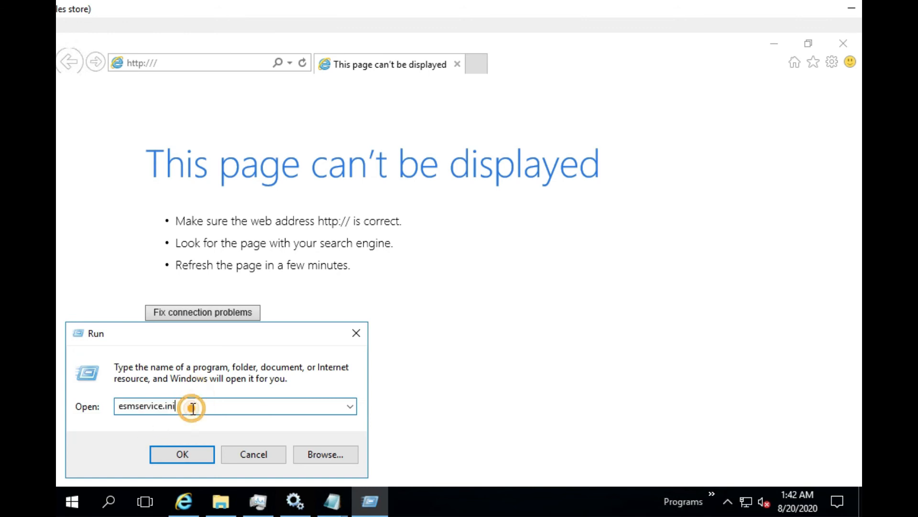
{"action": "left_click", "coordinate": [188, 452]}
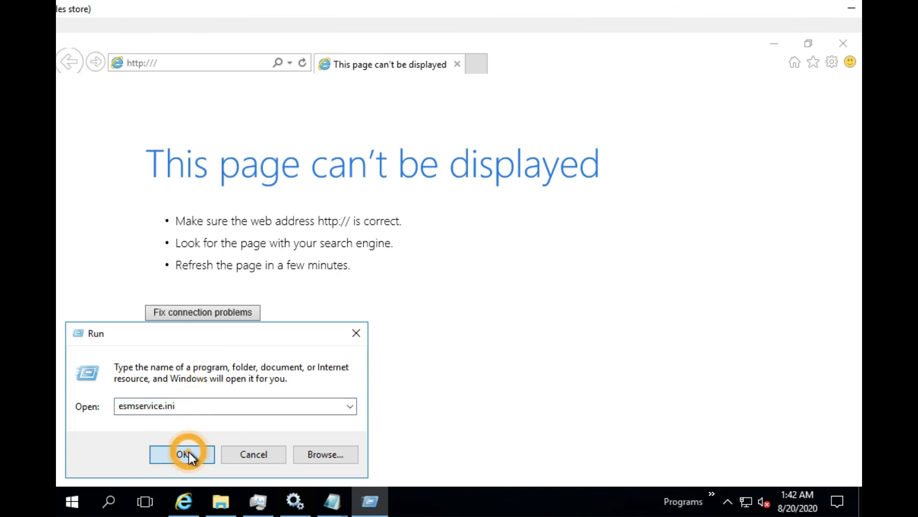
{"action": "left_click", "coordinate": [280, 48]}
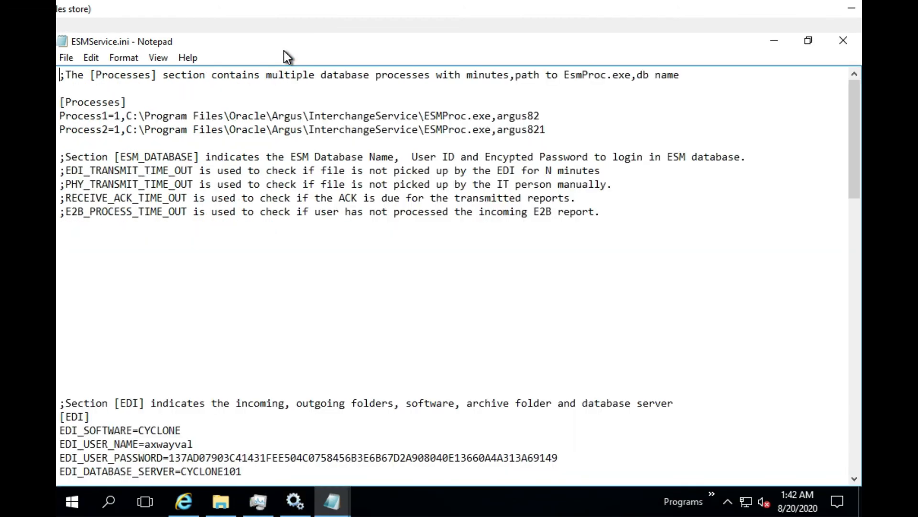
{"action": "mouse_move", "coordinate": [854, 152]}
{"action": "left_mouse_down"}
{"action": "mouse_move", "coordinate": [842, 466]}
{"action": "mouse_move", "coordinate": [851, 144]}
{"action": "left_mouse_up"}
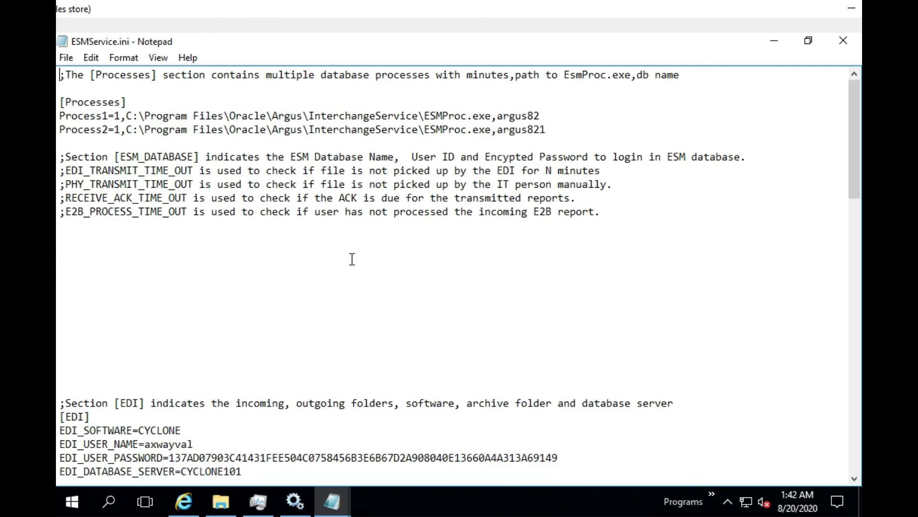